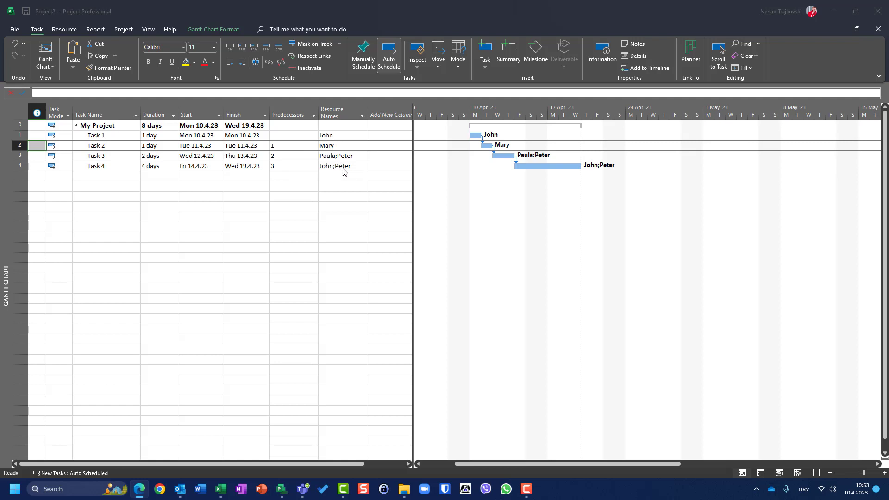
Check John's standard hourly rate on the Resource Sheet.
click(153, 31)
click(200, 59)
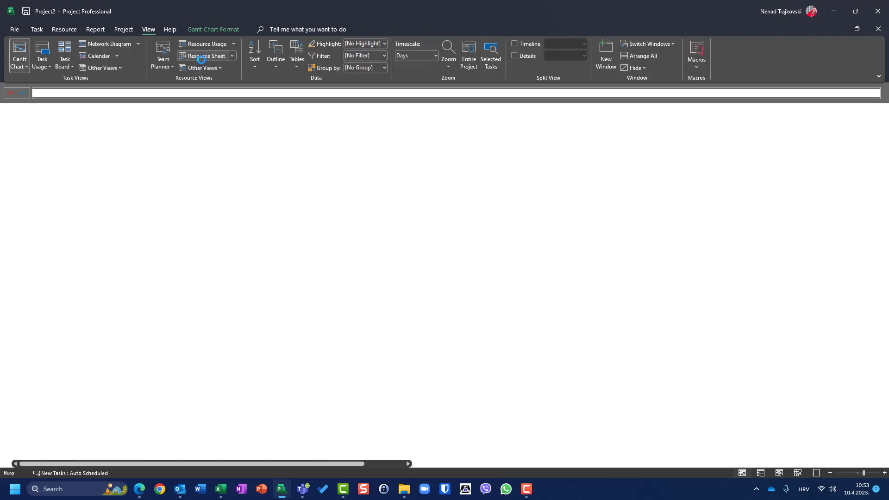
click(291, 119)
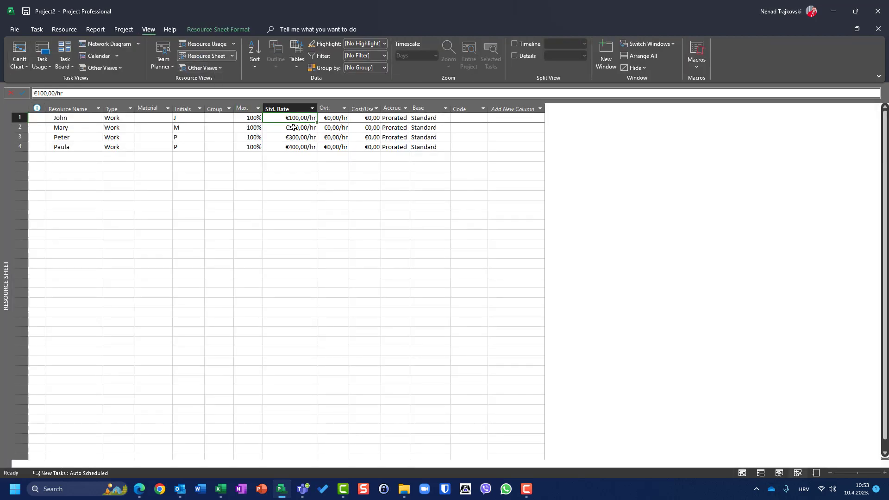
Back on the Gantt Chart, view the Cost table's €26.400,00 project total, then reload the Gantt view.
click(20, 51)
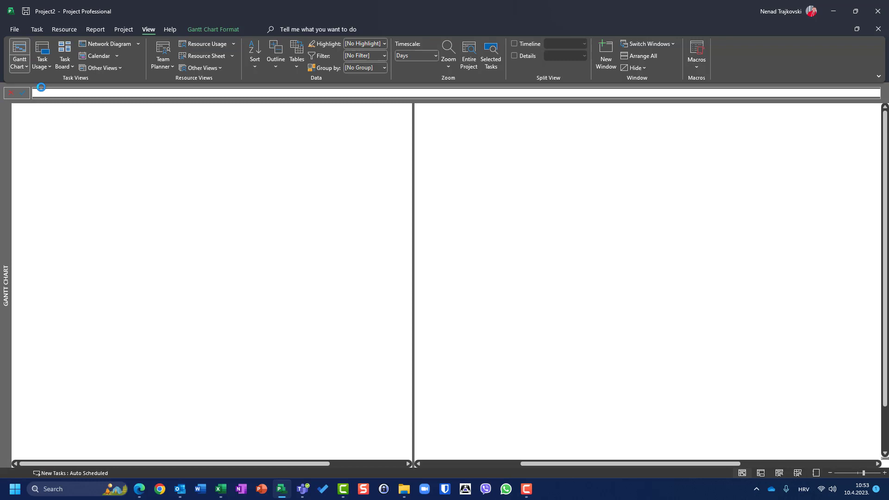
right_click(24, 114)
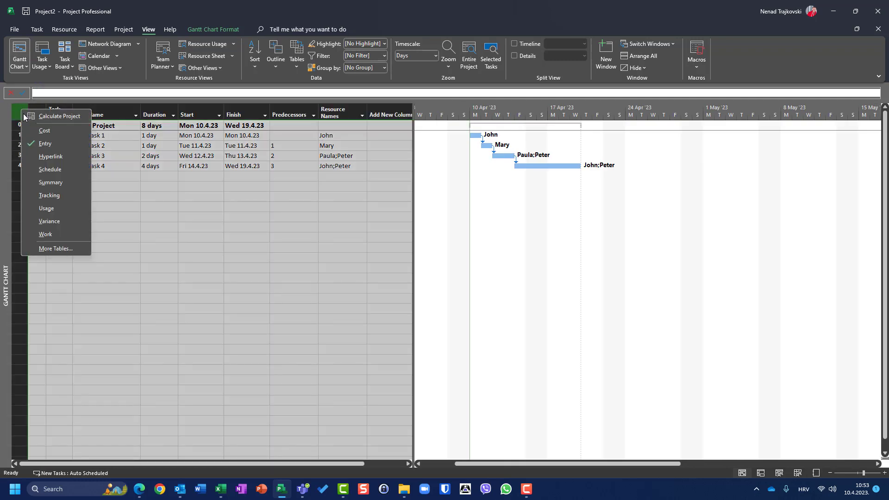
click(44, 131)
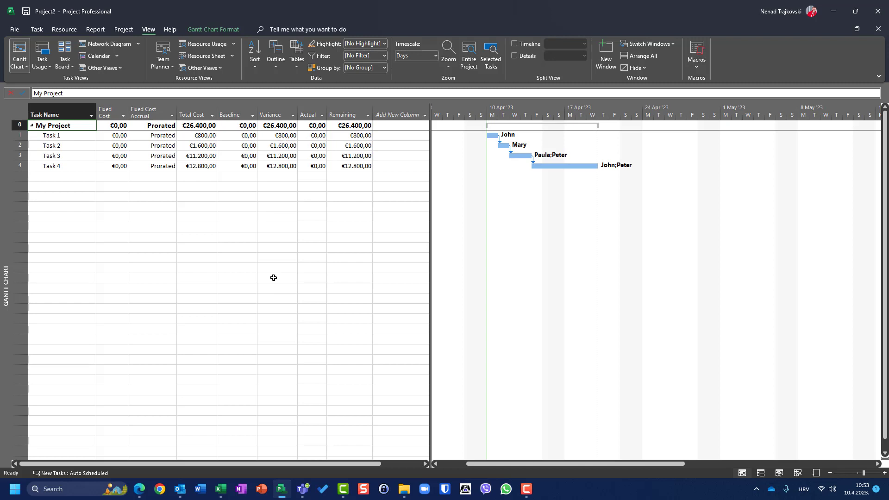
click(19, 46)
Restore the Entry table and save the plain Baseline for the entire project.
right_click(20, 113)
click(40, 141)
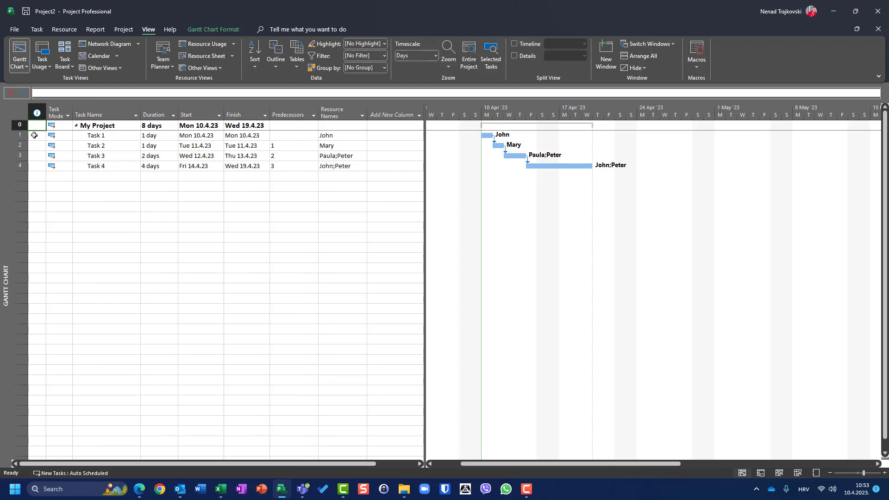
click(123, 29)
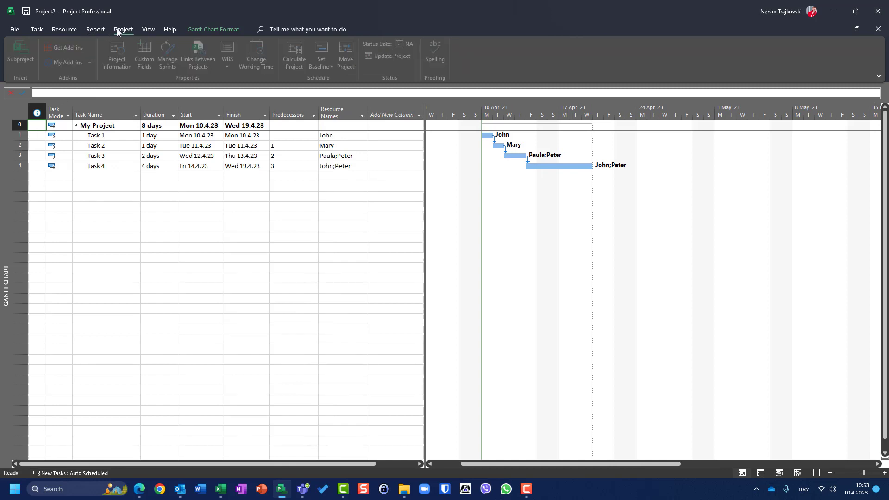
click(326, 69)
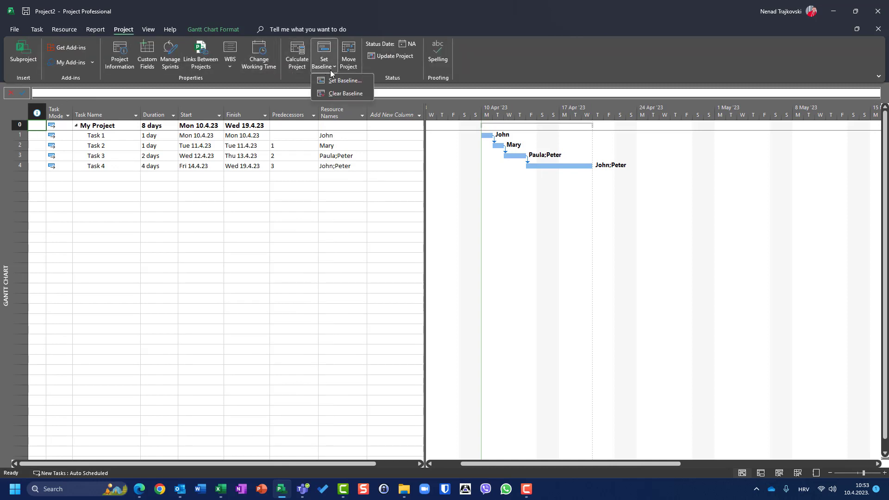
click(335, 82)
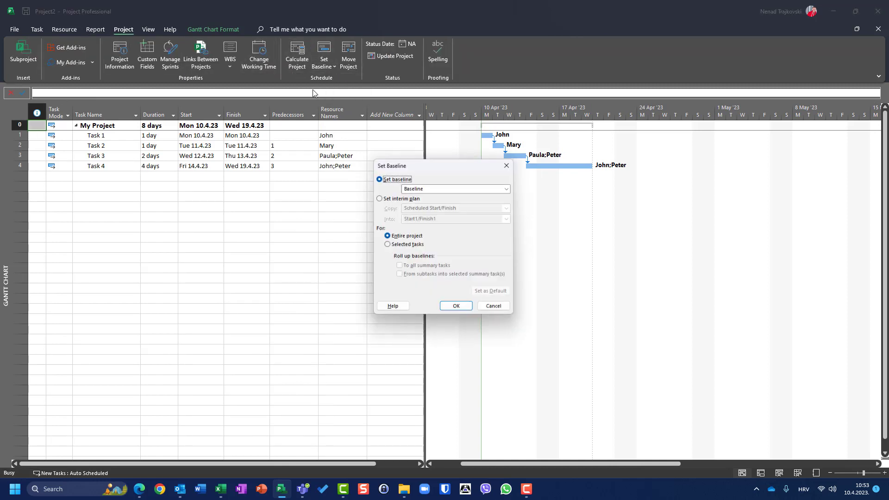
click(439, 189)
click(440, 195)
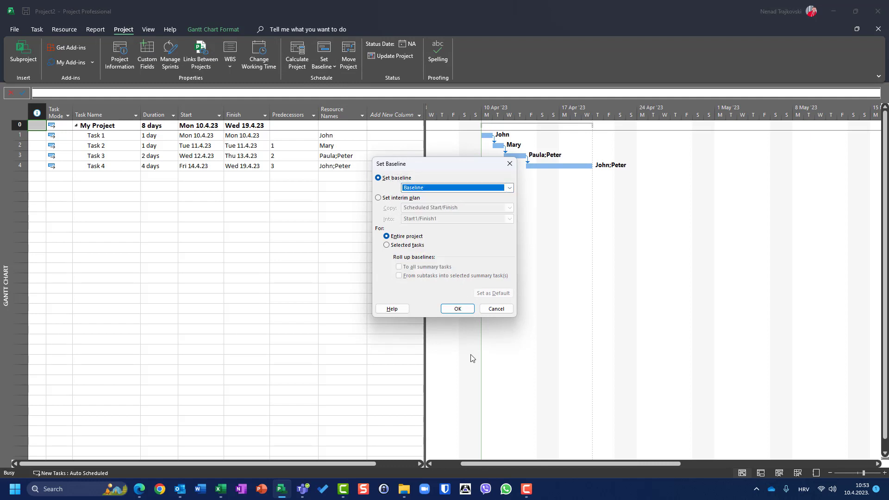
click(457, 309)
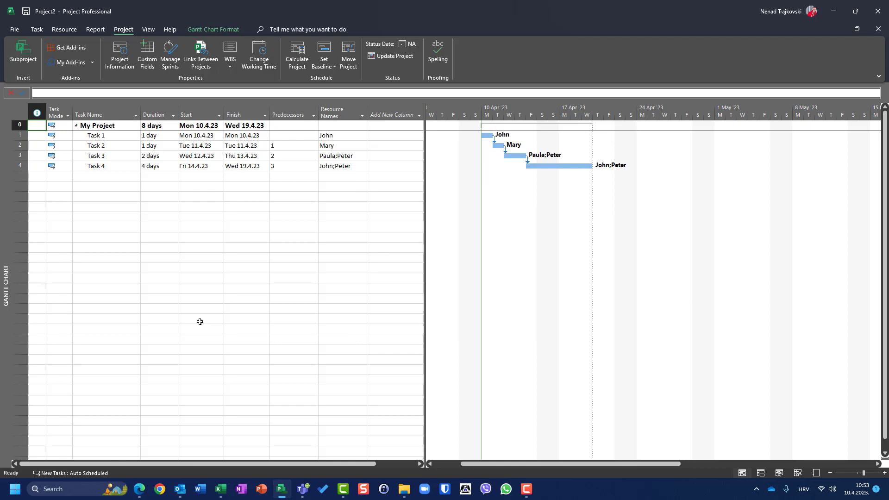
Change Task 1's duration to 3 days and Task 3's duration to 4 days.
click(155, 135)
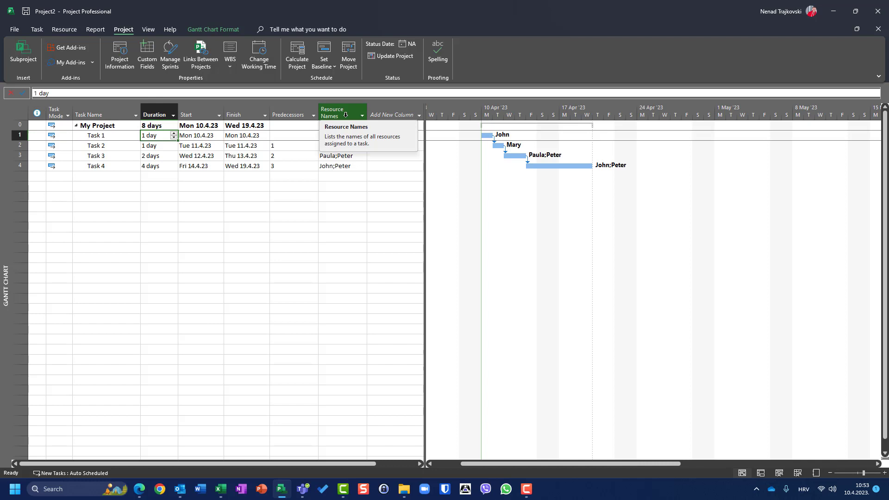
text(3)
key(Return)
key(Down)
key(Right)
key(Right)
key(Right)
key(Right)
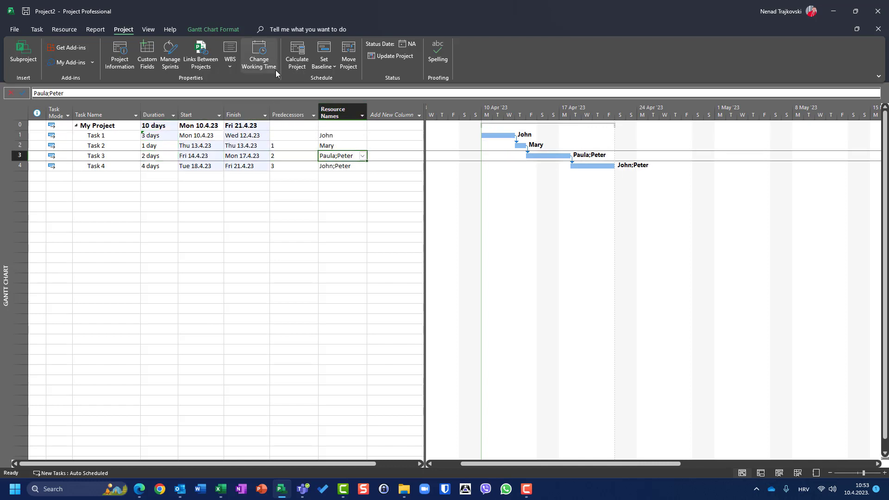
key(Left)
key(Left)
key(Left)
key(Left)
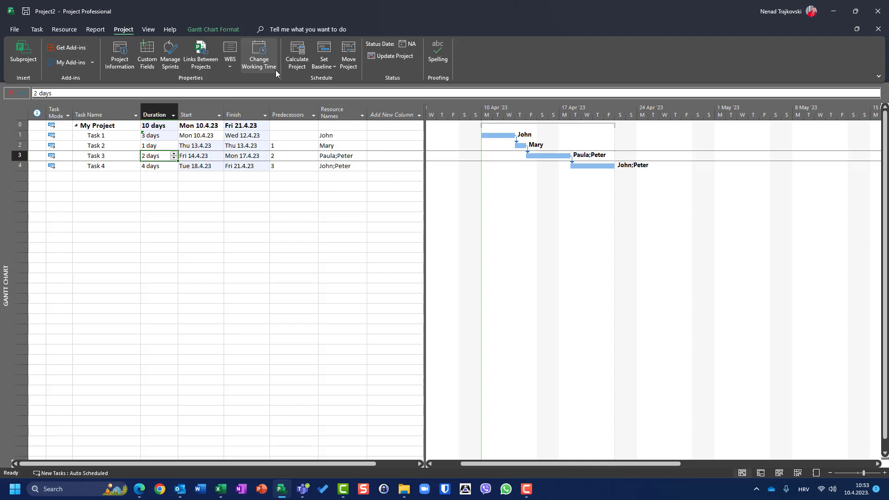
text(4)
key(Right)
key(Right)
key(Right)
key(Right)
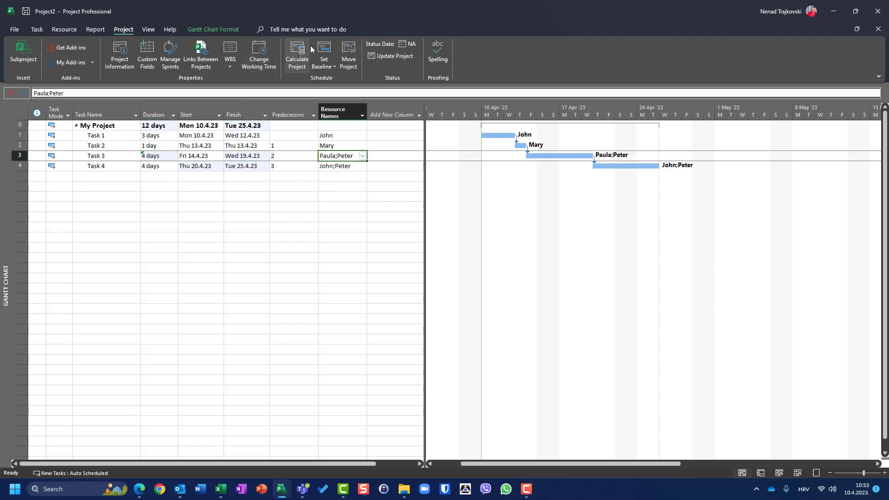
Assign John and Mary as resources on Task 3.
click(362, 157)
click(363, 156)
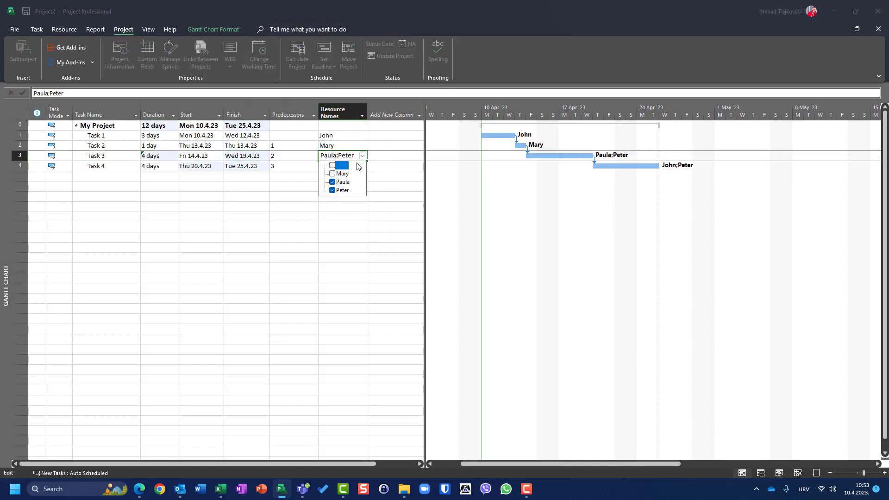
click(333, 166)
click(334, 173)
key(Return)
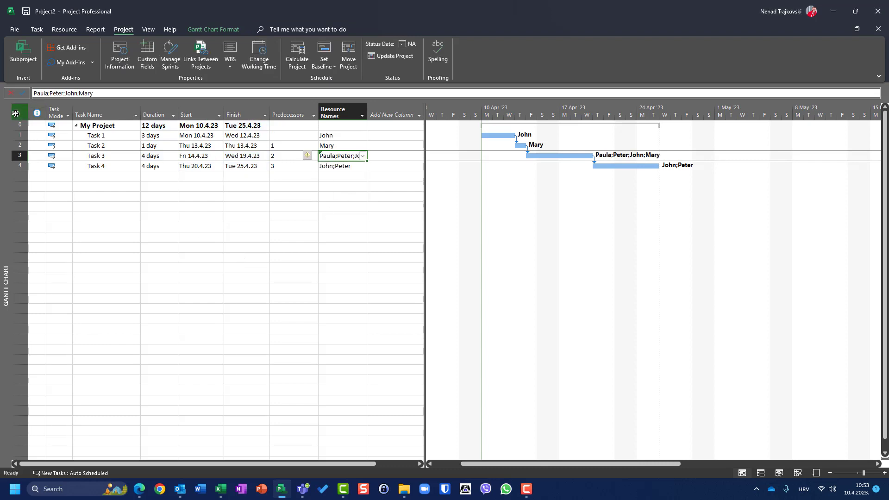
Show the Cost table and inspect Task 3's total cost against the €26.400,00 baseline.
right_click(18, 114)
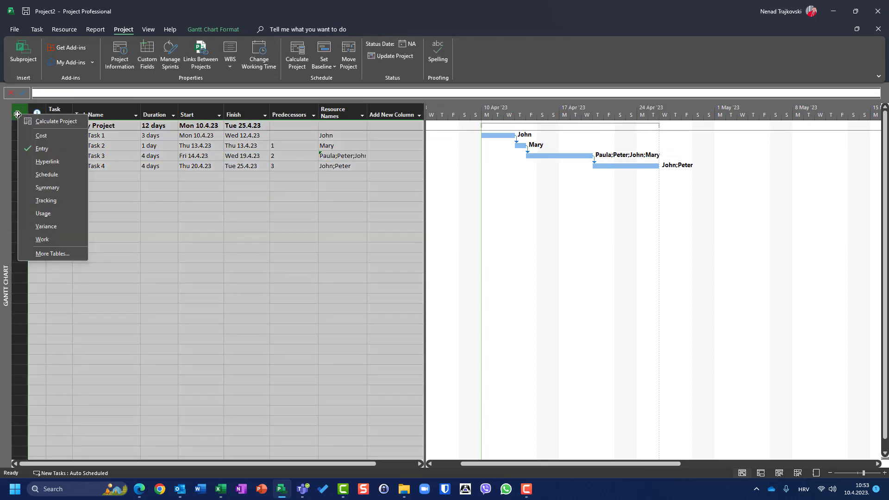
click(41, 135)
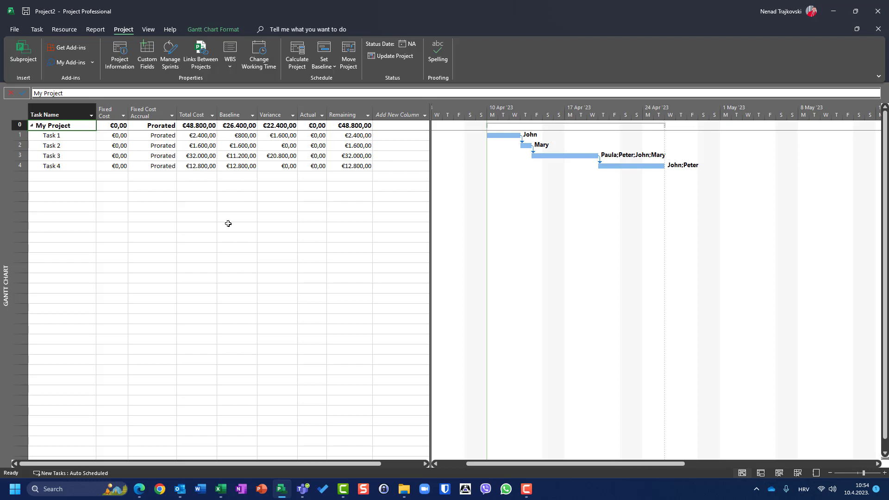
click(191, 158)
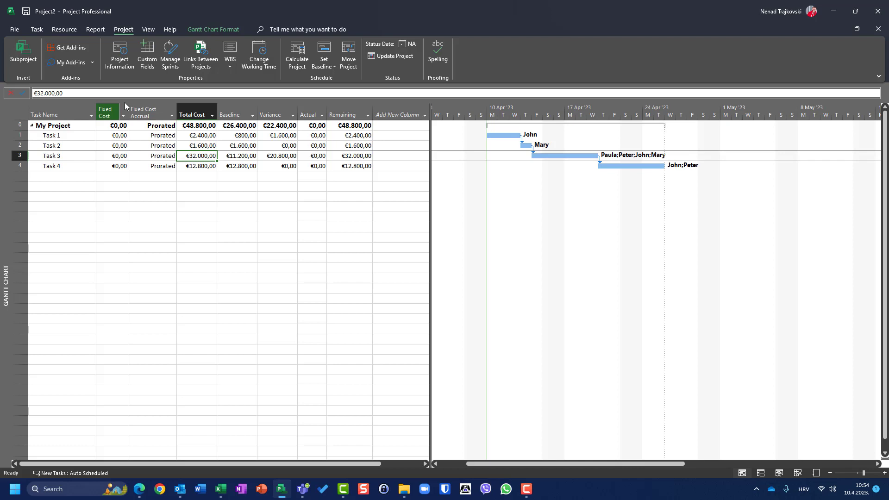
Clear the table selection and switch the sheet back to the Entry table.
click(21, 112)
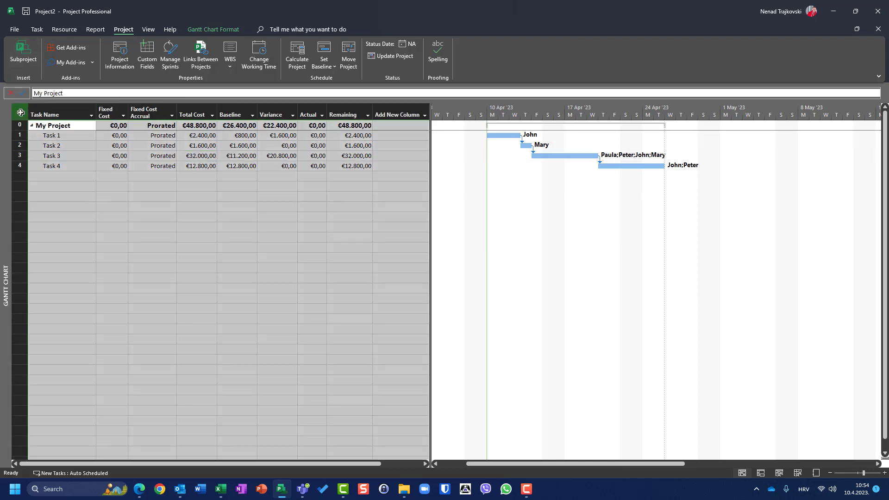
click(77, 208)
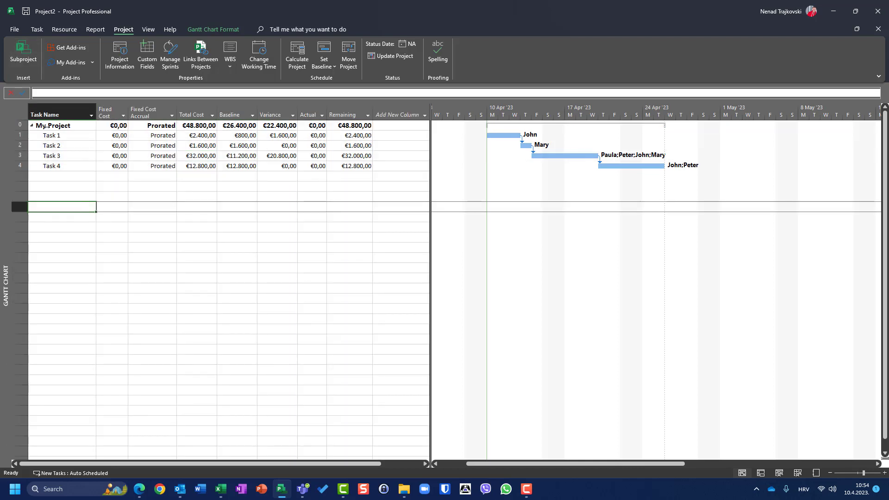
right_click(21, 116)
click(45, 149)
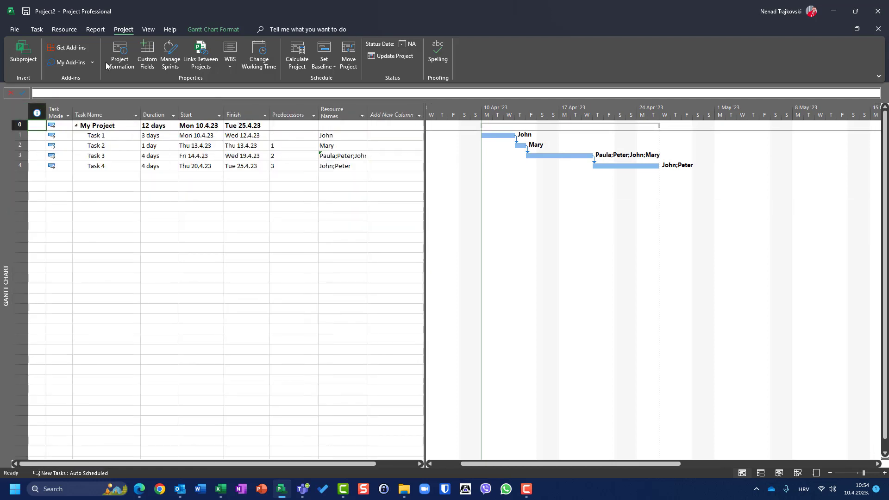
Save Baseline 1 for the entire project.
click(324, 64)
click(339, 82)
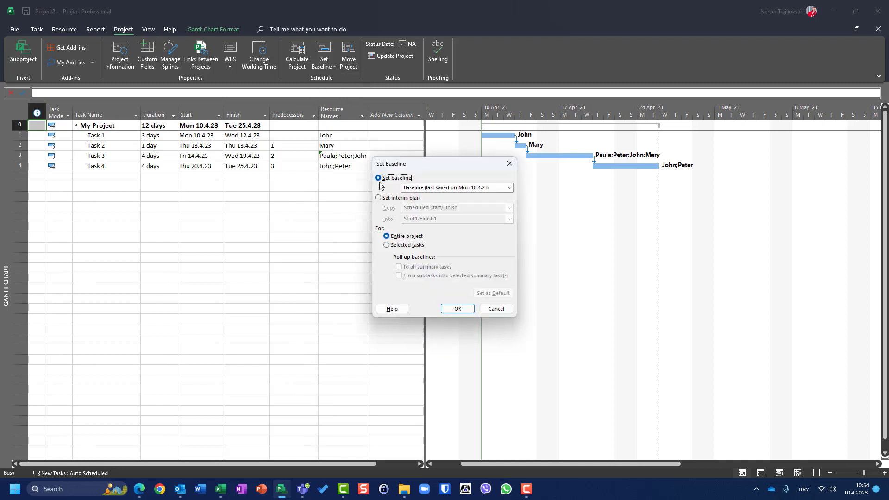
click(450, 190)
click(450, 195)
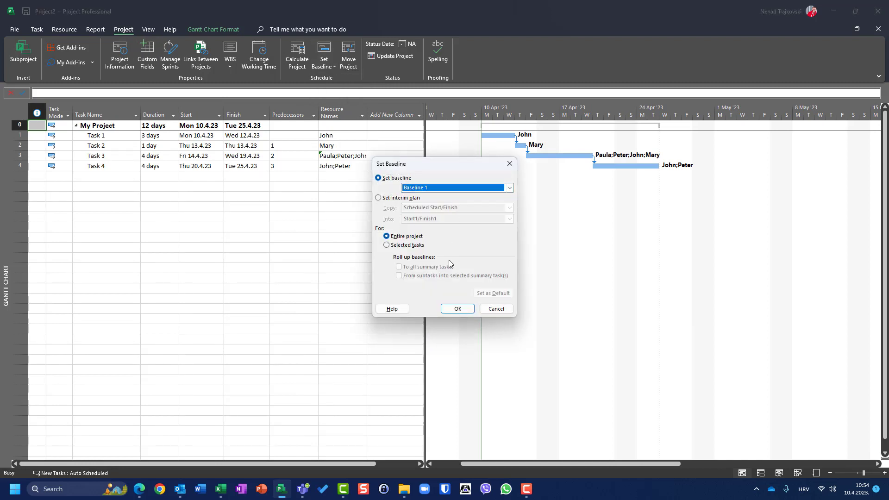
click(457, 309)
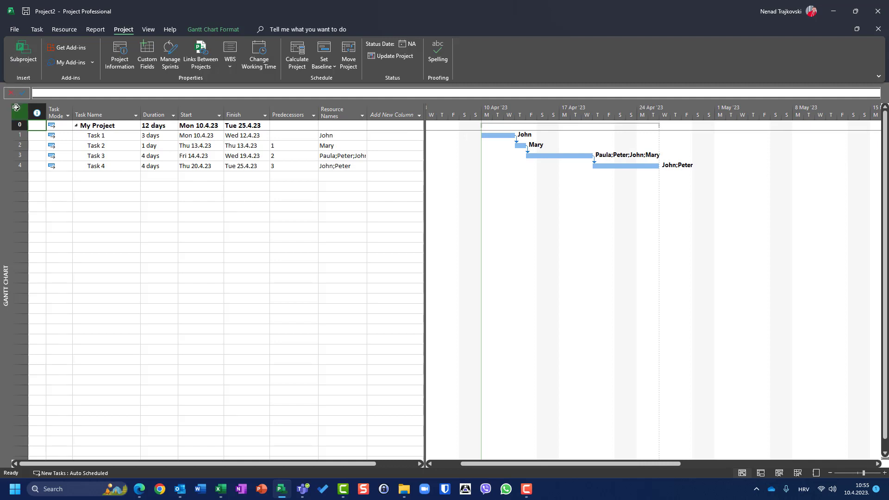
Switch to the Tracking Gantt view.
click(37, 29)
click(45, 70)
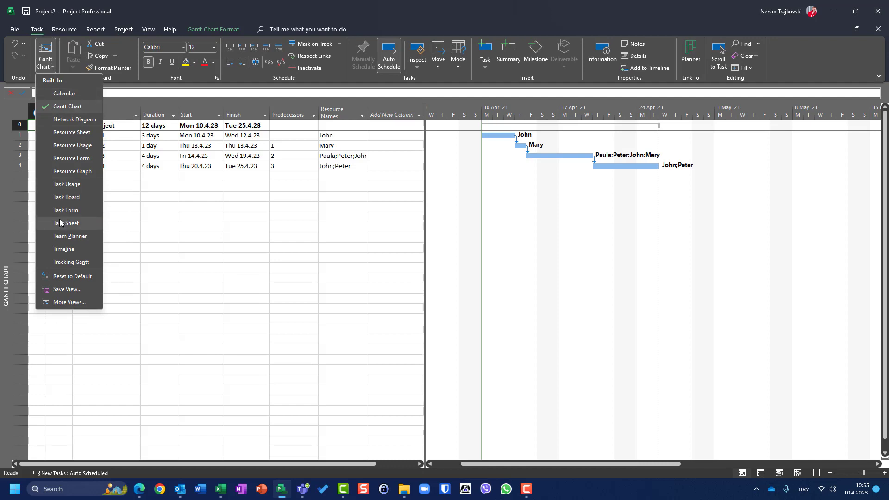
click(79, 262)
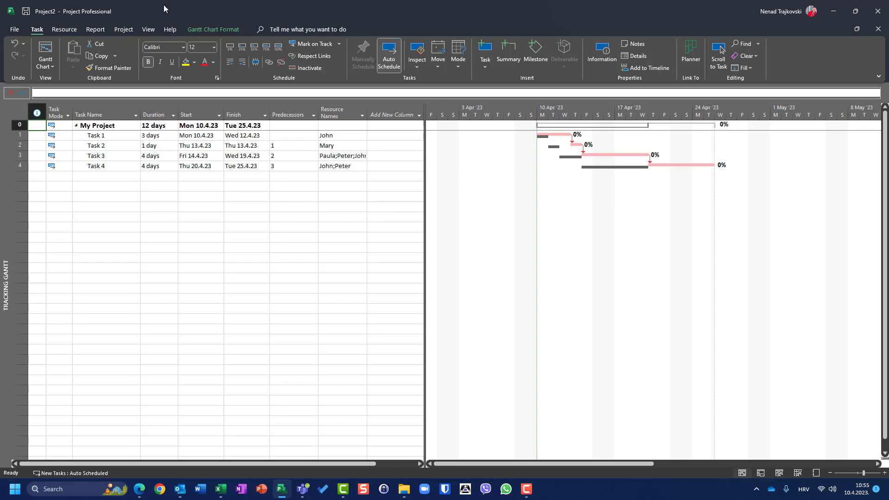
Set the Gantt chart's baseline bars to display Baseline 1.
click(212, 30)
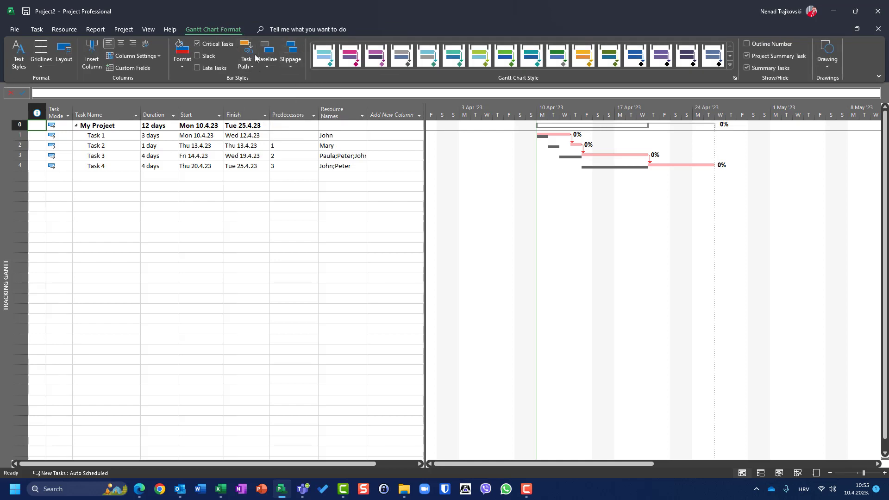
click(266, 66)
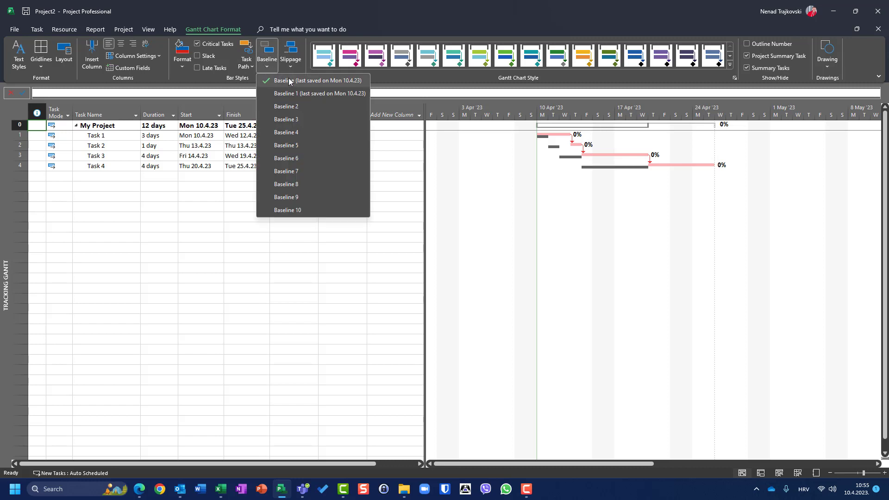
click(290, 93)
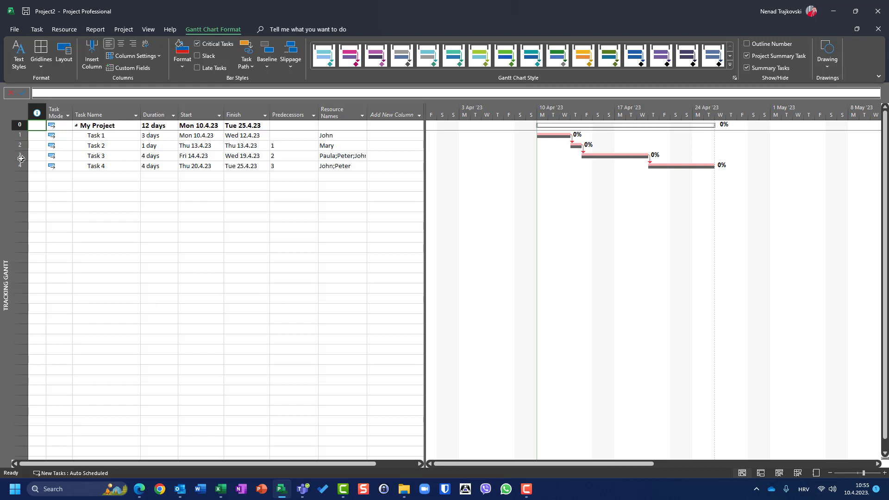
Glance at the Variance table, then show the Cost table with its €22.400,00 variance.
click(25, 112)
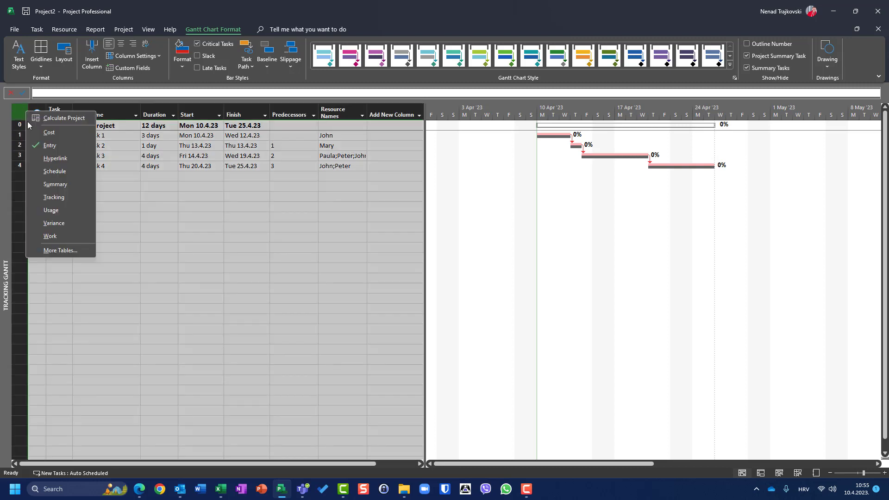
click(54, 224)
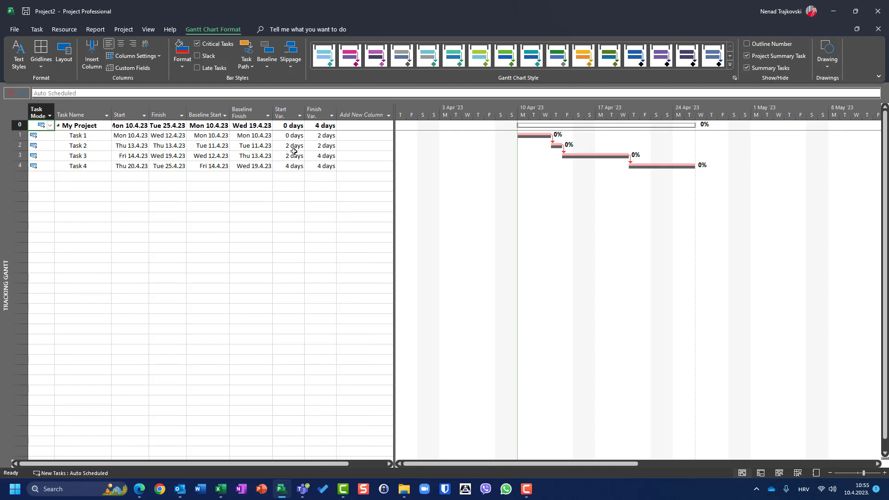
right_click(18, 113)
click(42, 132)
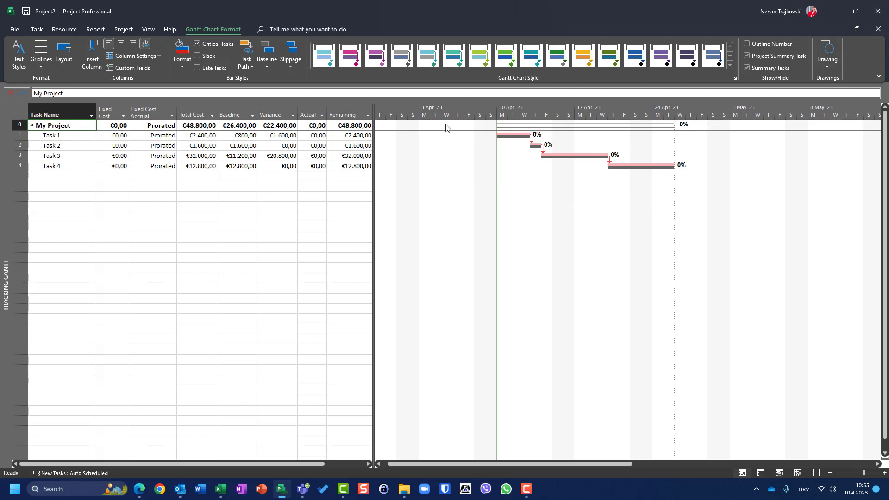
click(267, 61)
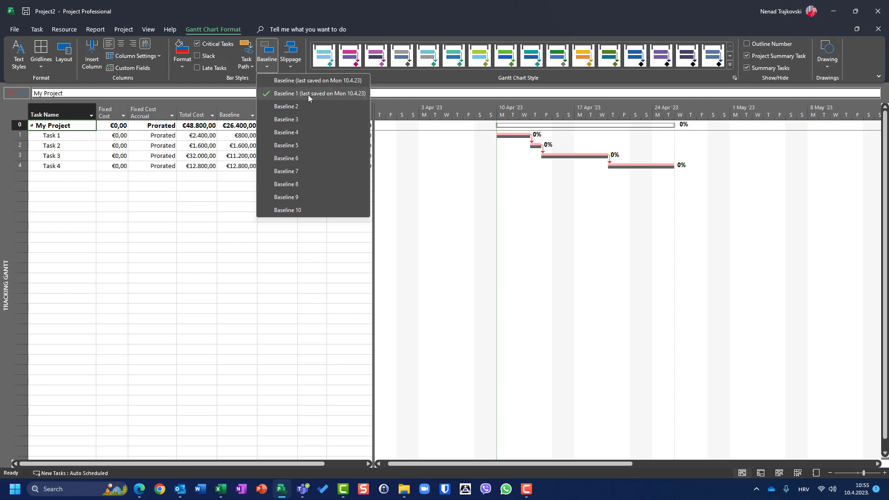
click(91, 205)
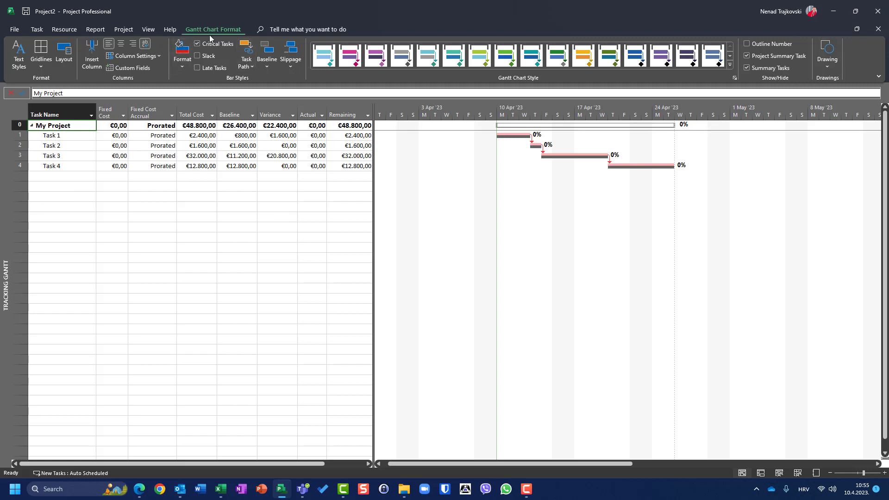
click(267, 69)
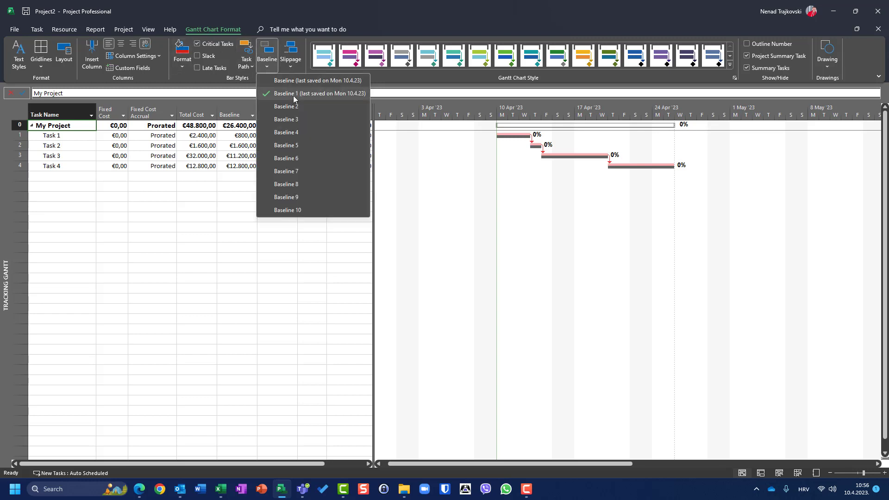
click(157, 299)
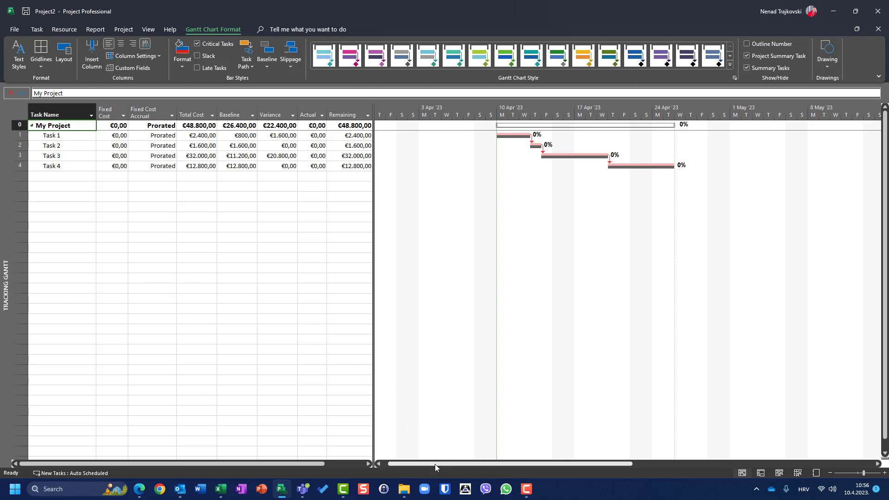
drag(435, 465, 474, 464)
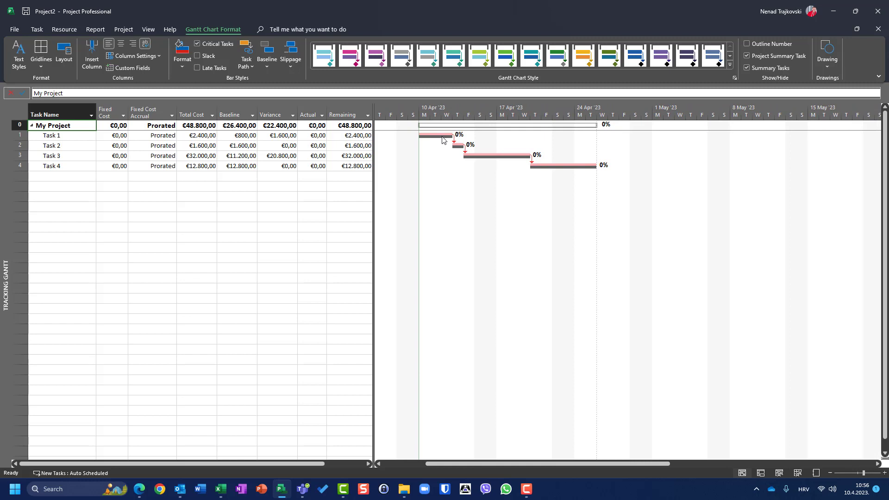
mouse_move(442, 139)
click(266, 69)
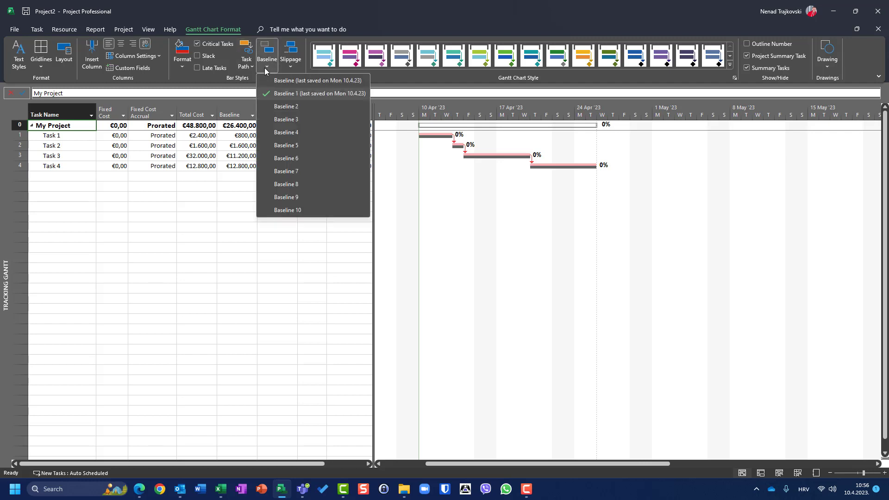
click(114, 286)
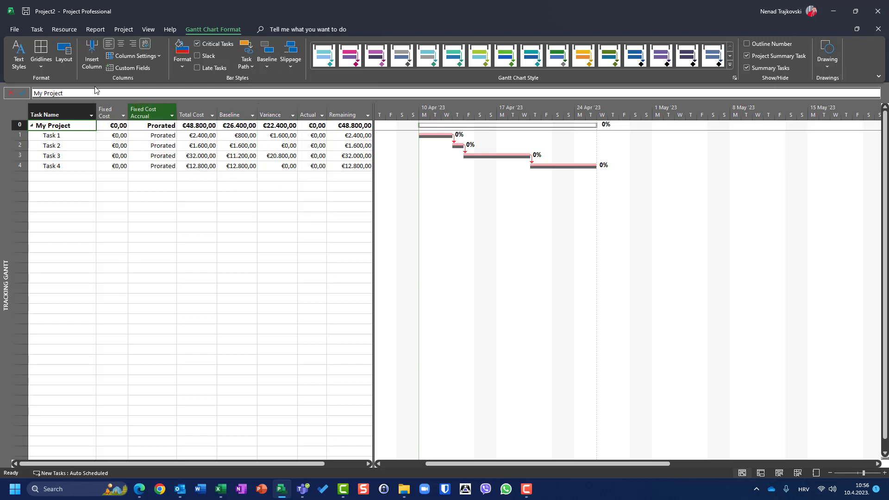
right_click(19, 115)
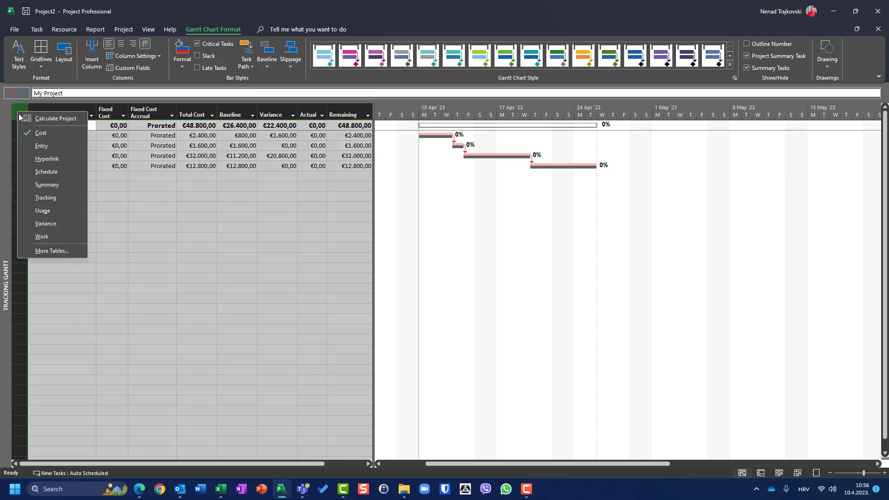
click(52, 237)
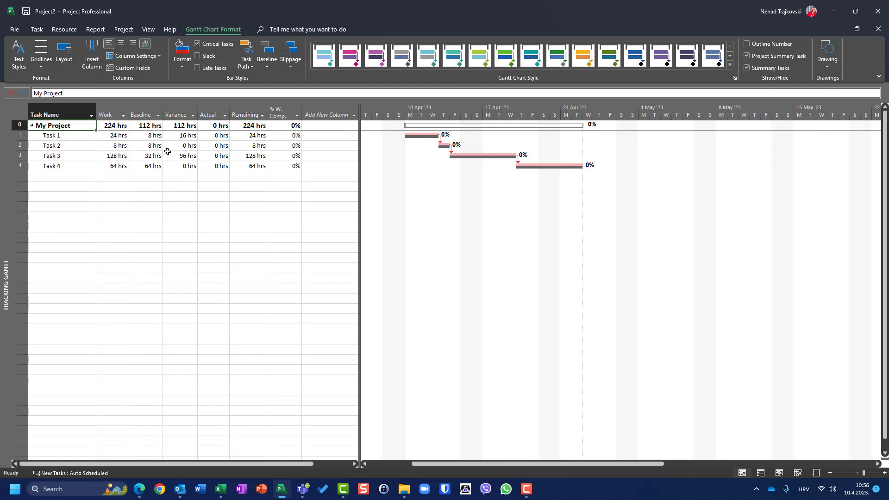
right_click(21, 109)
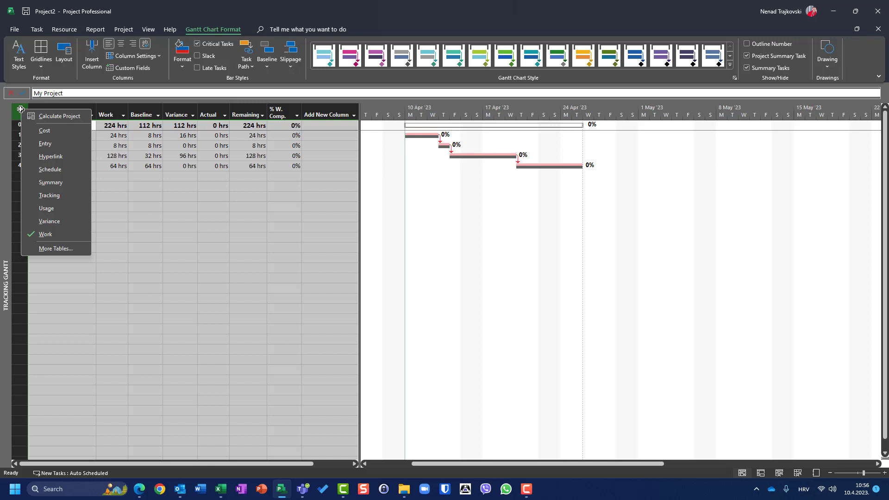
click(44, 133)
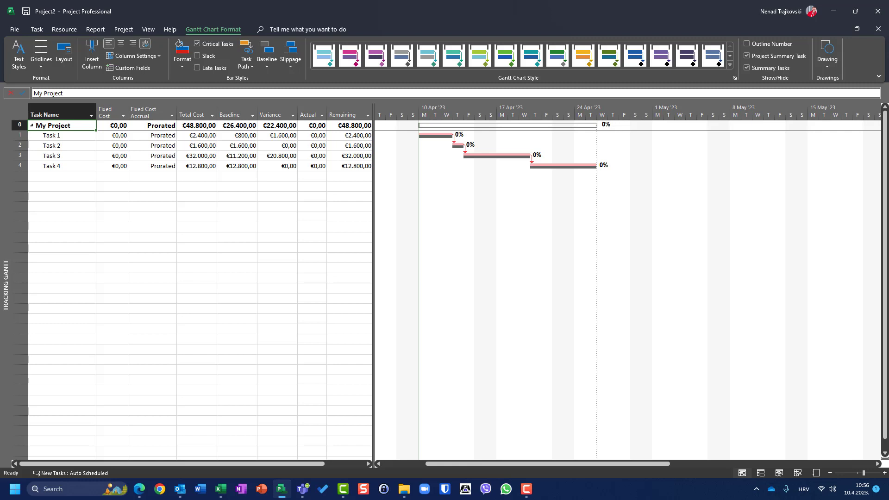
Open Project Options to its Advanced page.
key(alt+Tab)
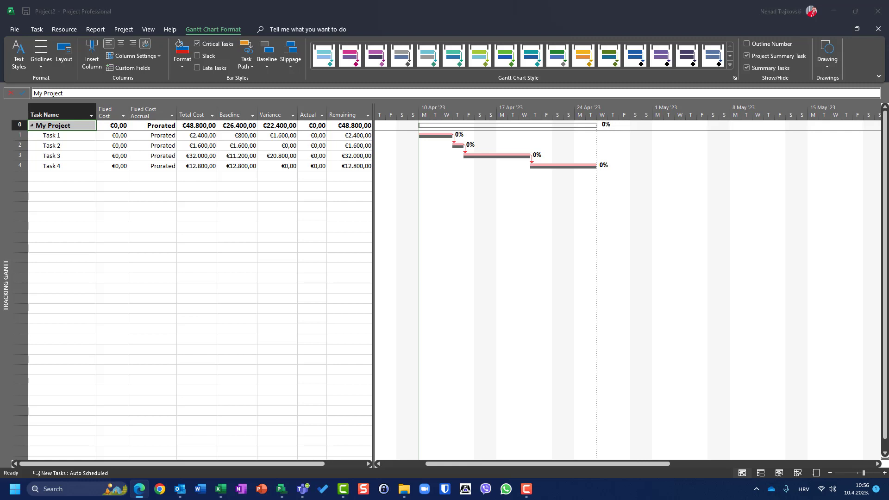
key(alt+Tab)
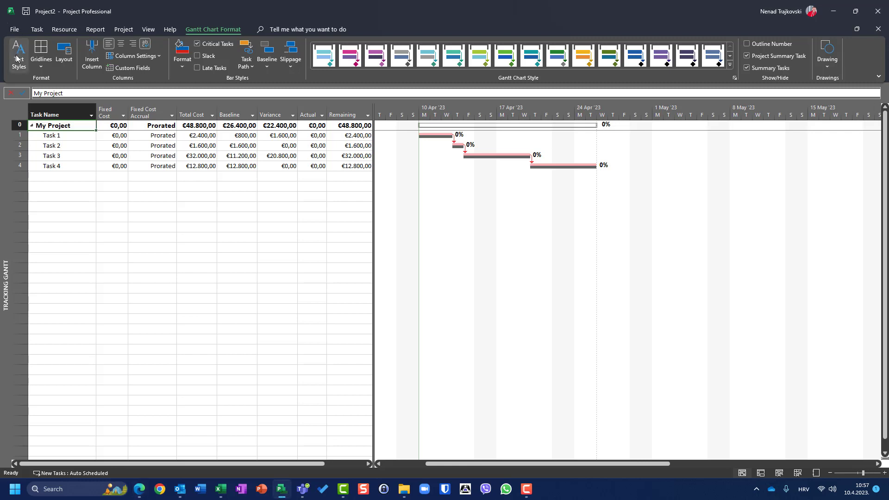
click(16, 28)
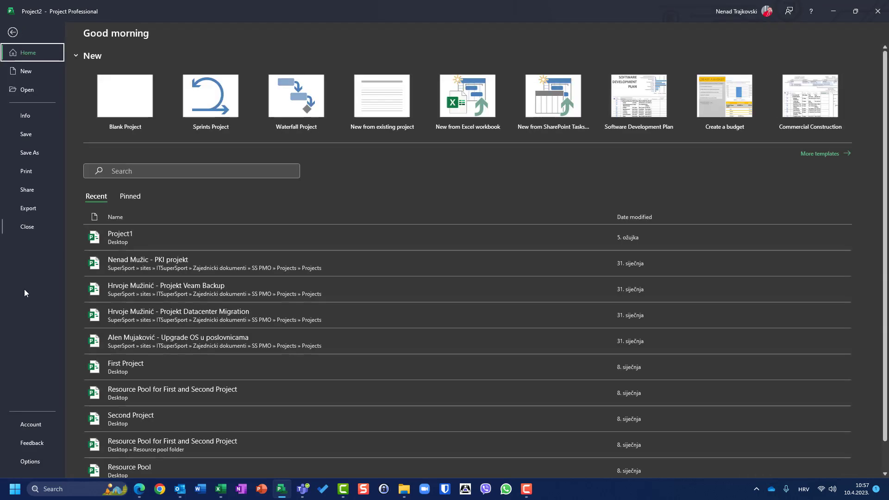
click(30, 461)
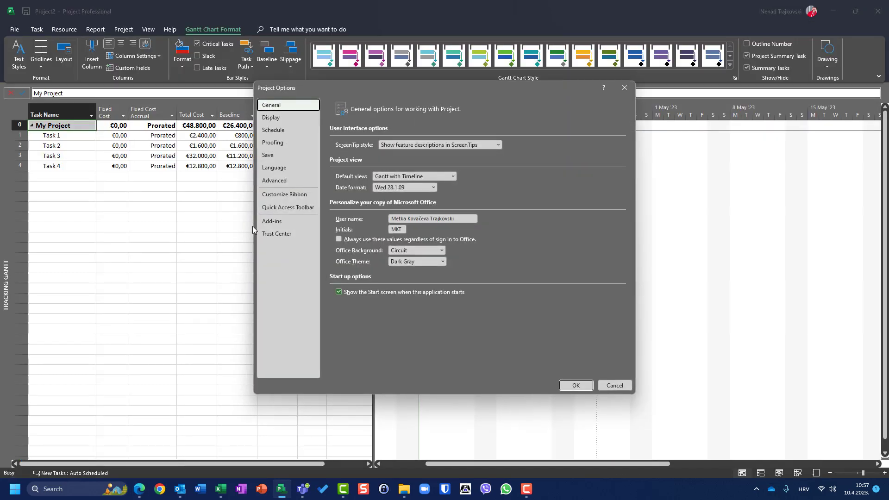
click(277, 182)
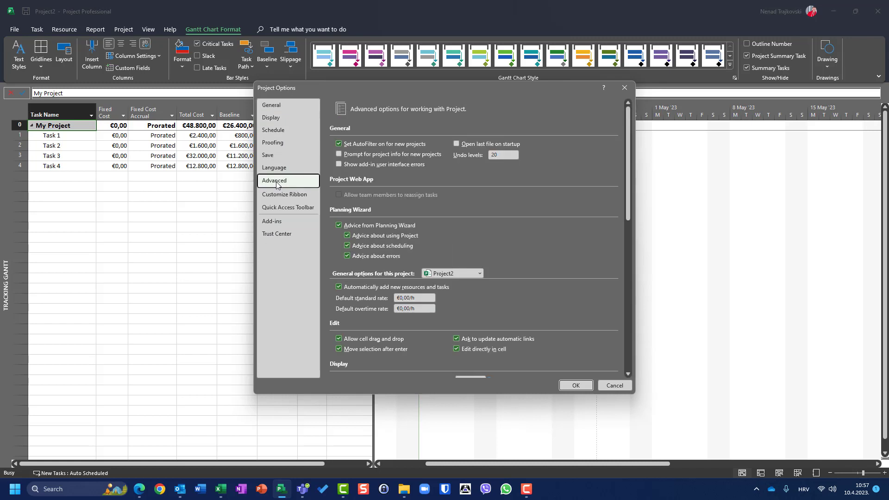
Cancel Project Options without changes and reopen the dialog.
click(613, 385)
click(21, 30)
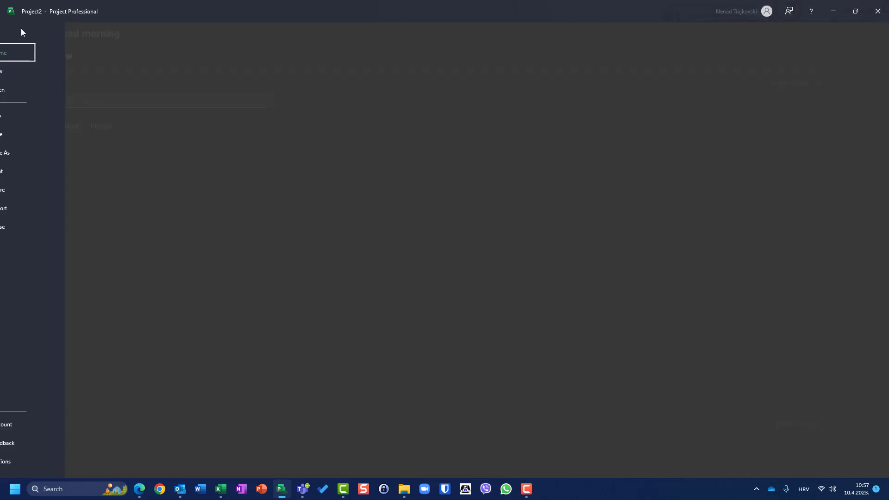
click(26, 462)
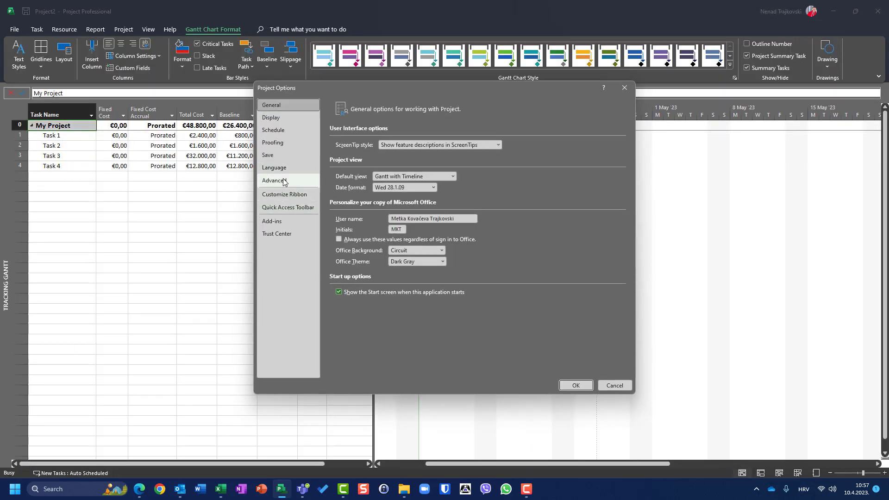
On the Advanced page, set Project2's earned value baseline to Baseline 1 and accept with OK.
click(284, 181)
scroll(482, 202, down, 5)
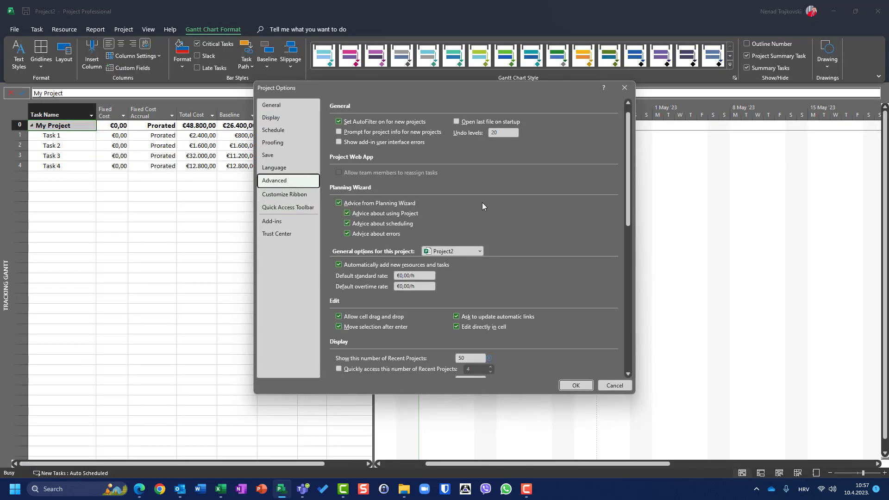
scroll(482, 202, down, 4)
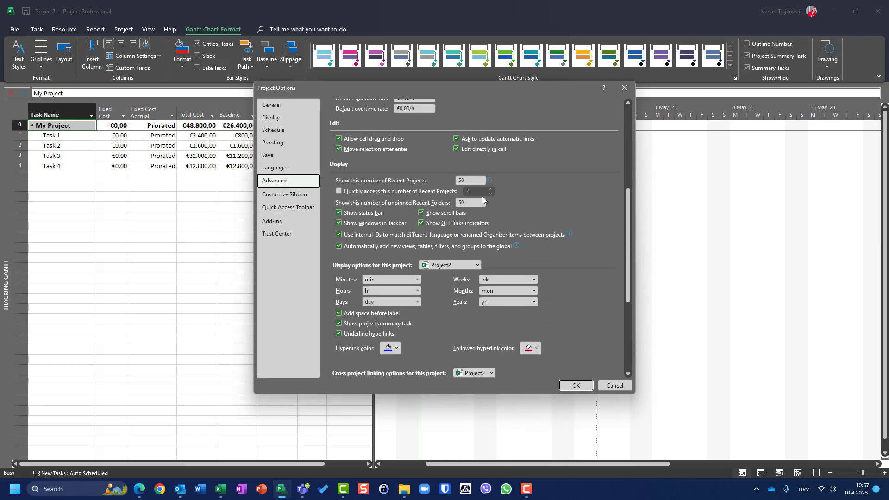
scroll(482, 198, down, 3)
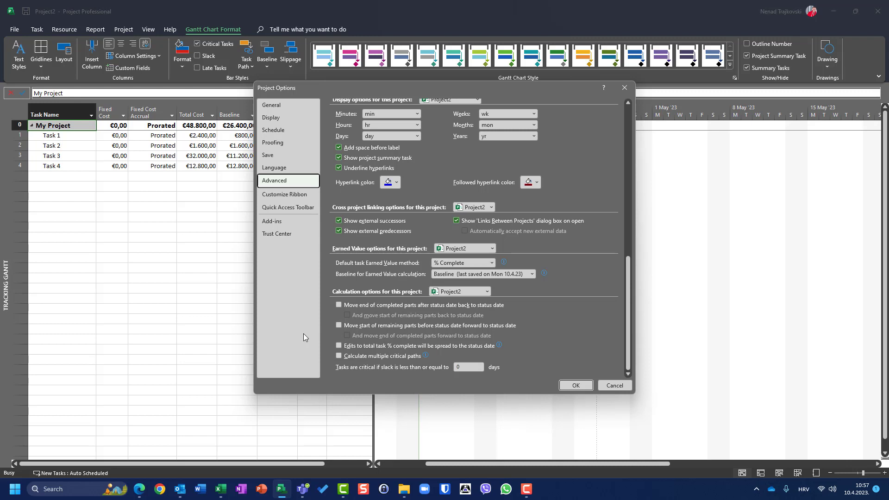
click(463, 274)
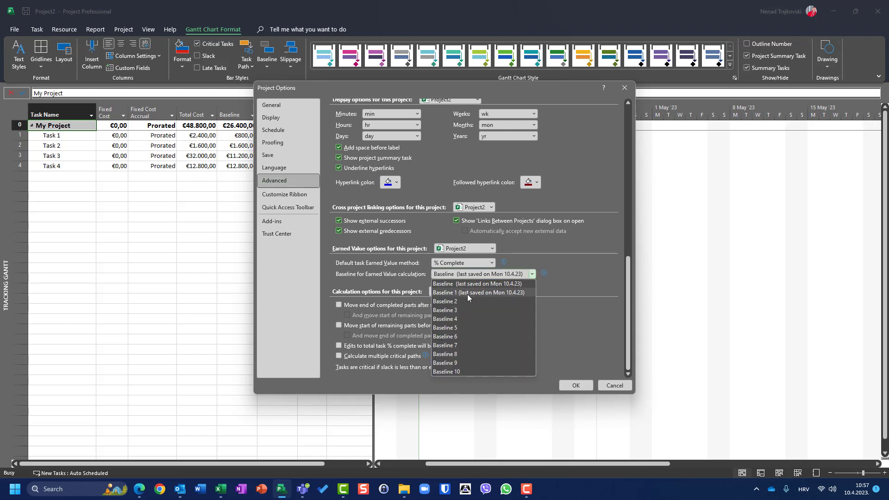
click(468, 292)
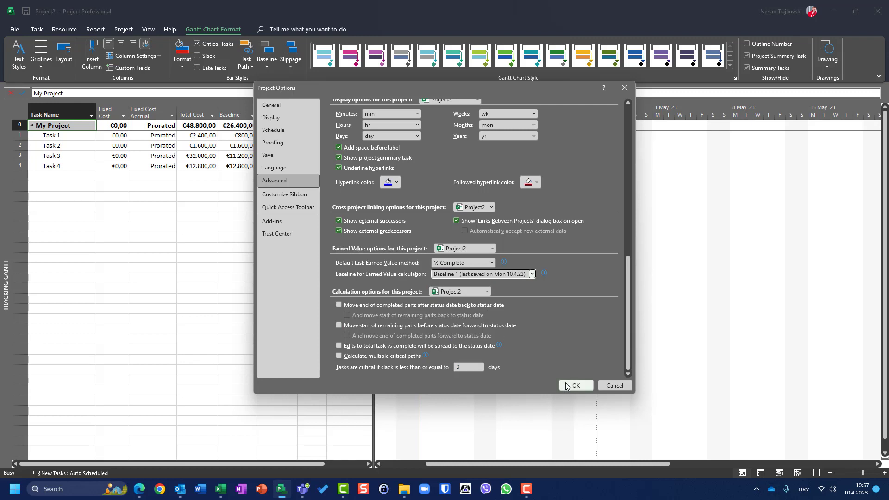
click(464, 250)
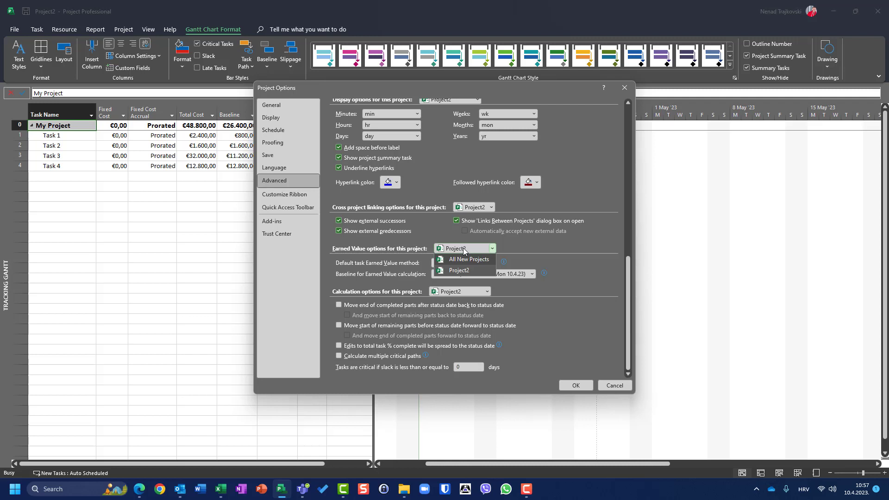
click(465, 271)
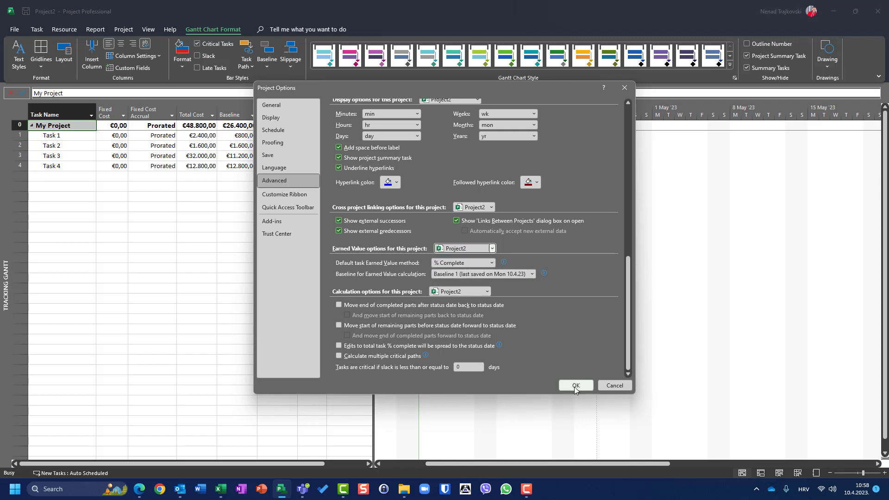
click(574, 386)
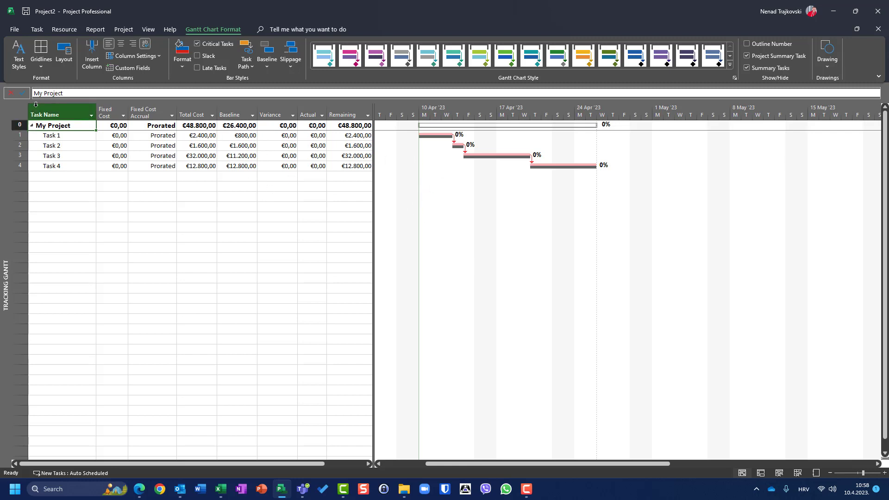
Pass through the Work table, then show the Variance table with zero-day start and finish variances.
right_click(22, 114)
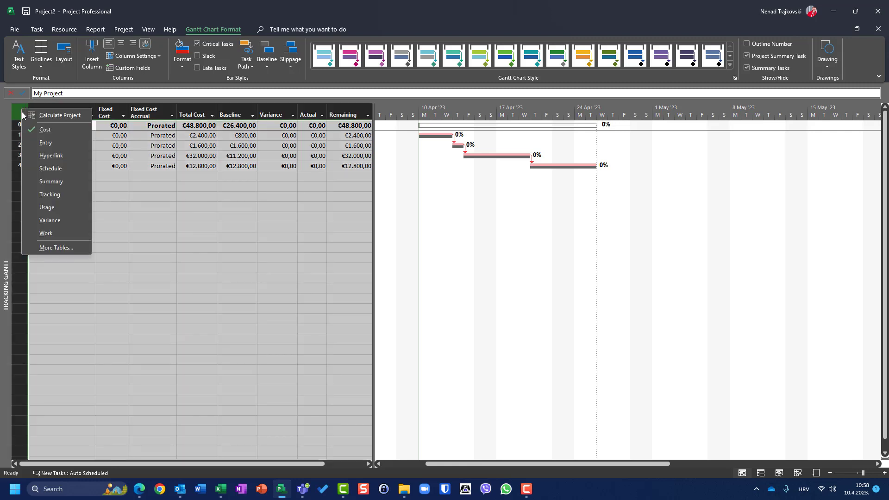
click(48, 234)
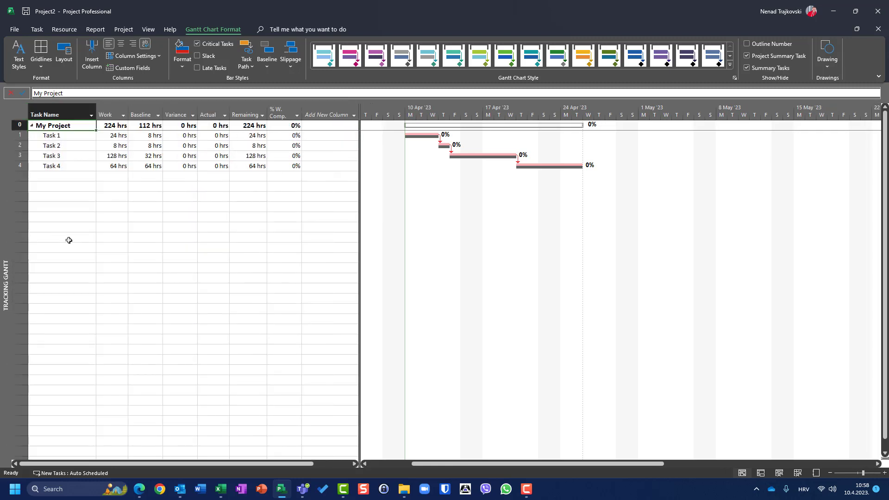
right_click(13, 115)
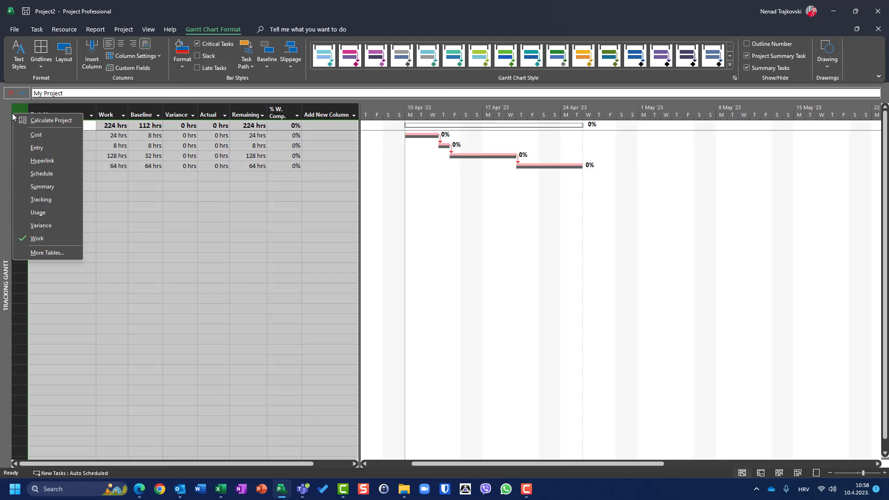
click(42, 226)
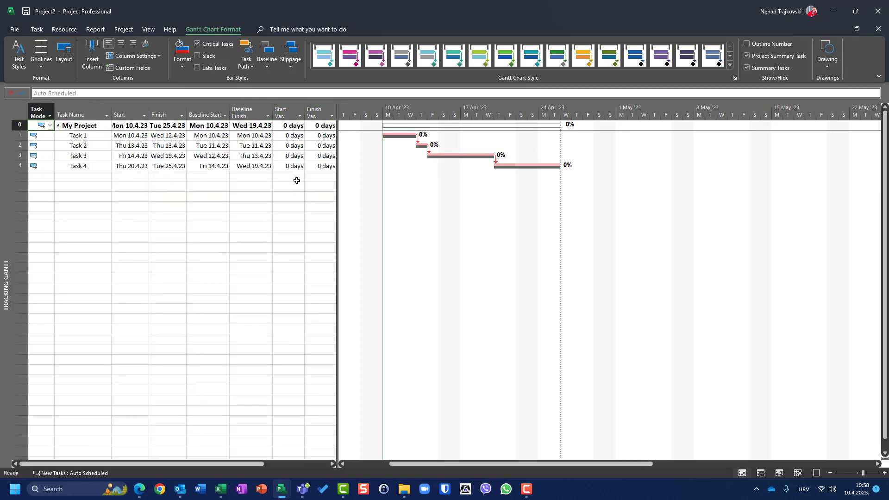
Change the earned value calculation baseline from Baseline 1 to the plain Baseline in Advanced options.
click(15, 29)
click(32, 462)
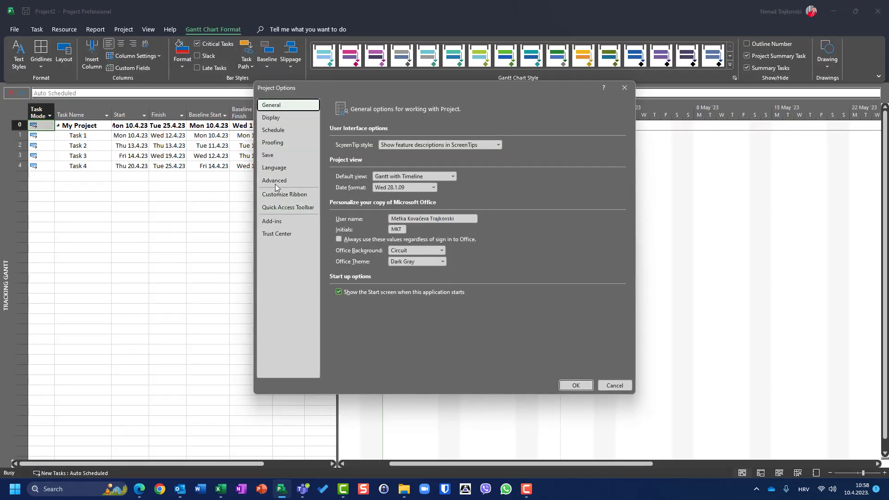
click(275, 182)
scroll(485, 218, down, 10)
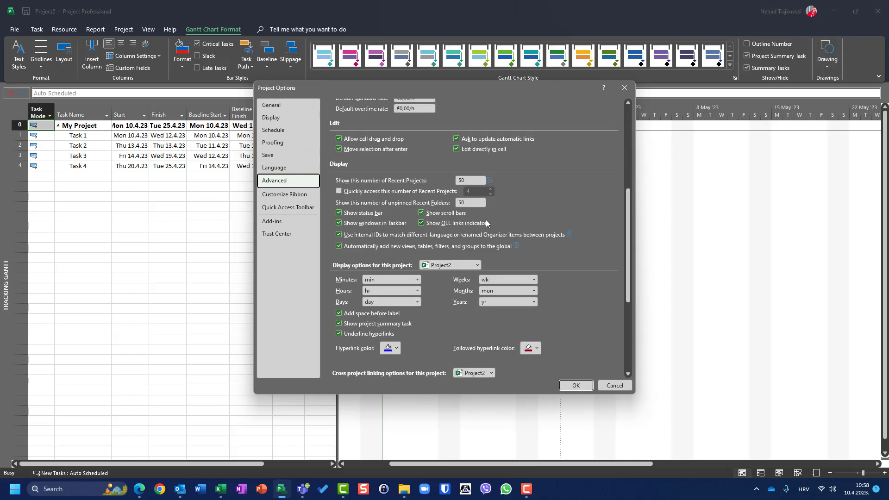
scroll(485, 219, down, 2)
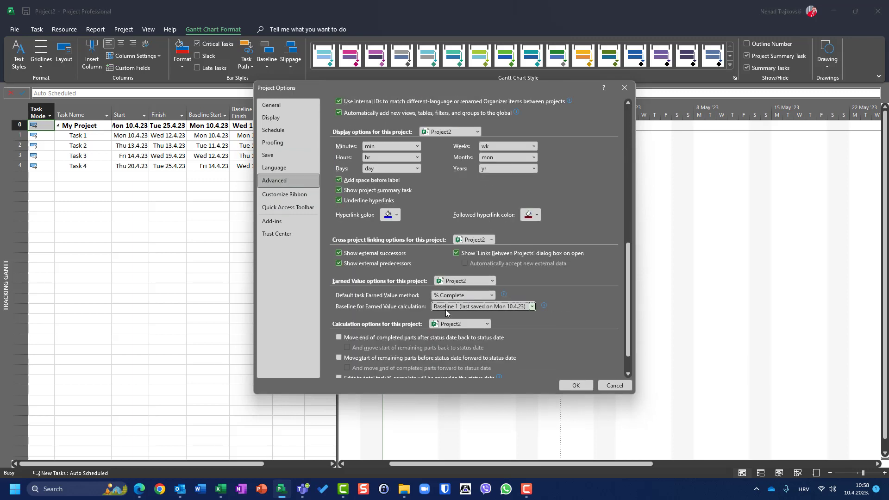
click(482, 306)
click(452, 317)
click(576, 386)
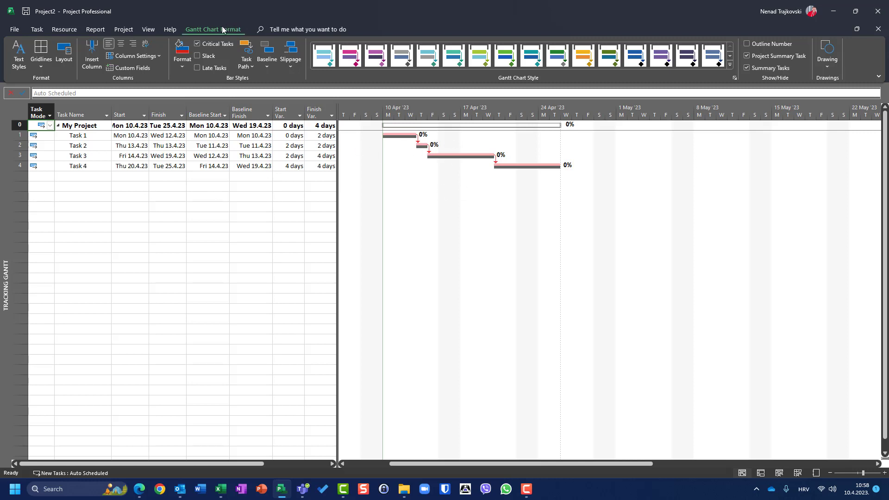
click(267, 63)
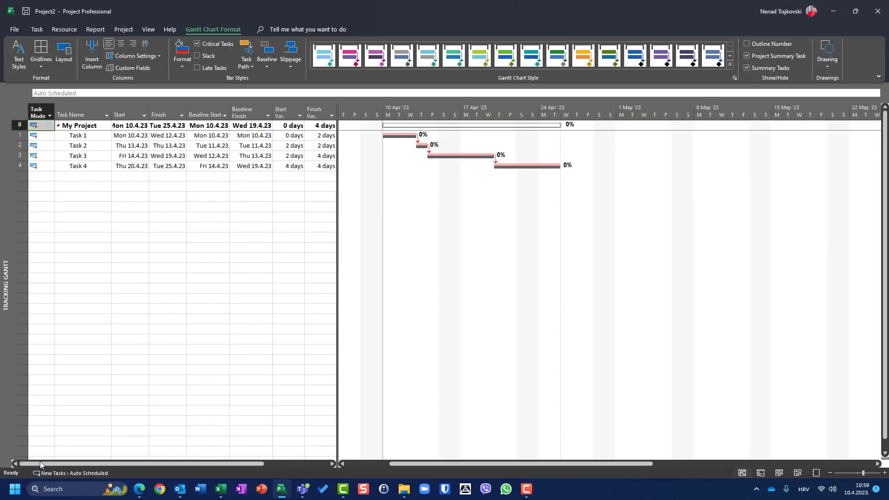
Set Baseline for Earned Value calculation back to Baseline 1 in the Advanced options.
click(274, 132)
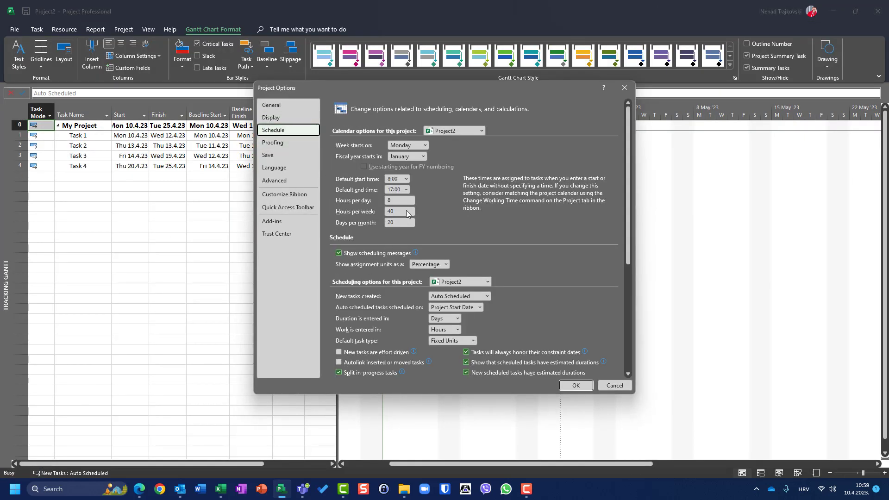
scroll(403, 250, down, 5)
scroll(402, 246, down, 1)
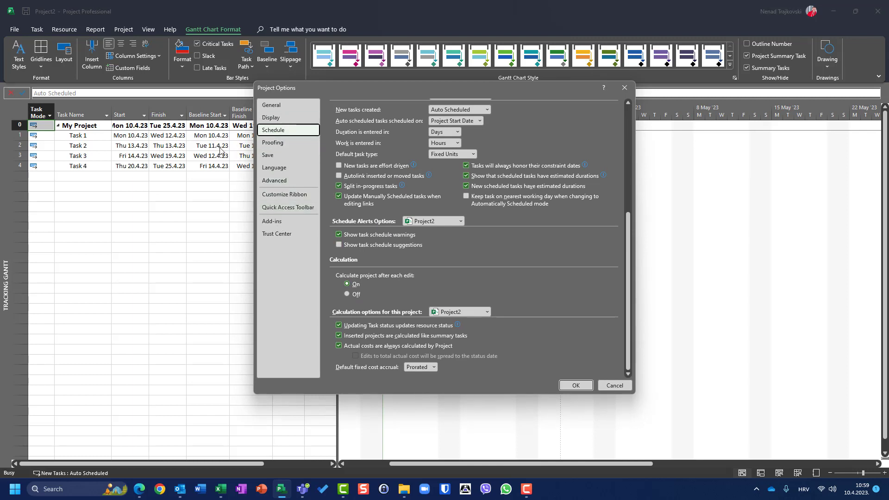
click(275, 180)
scroll(409, 245, down, 15)
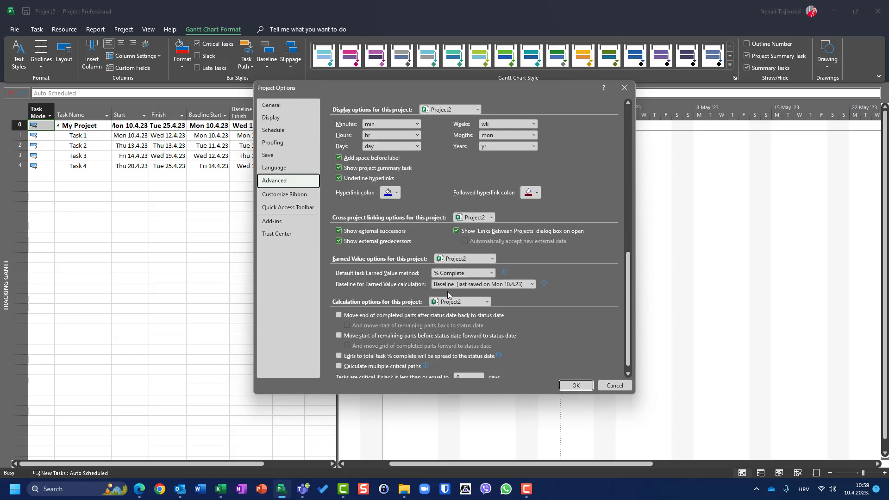
click(465, 283)
click(466, 304)
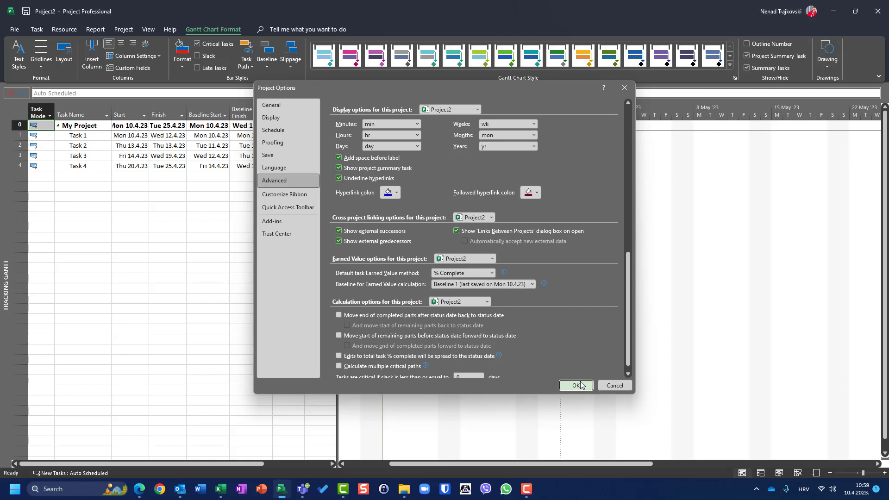
click(576, 386)
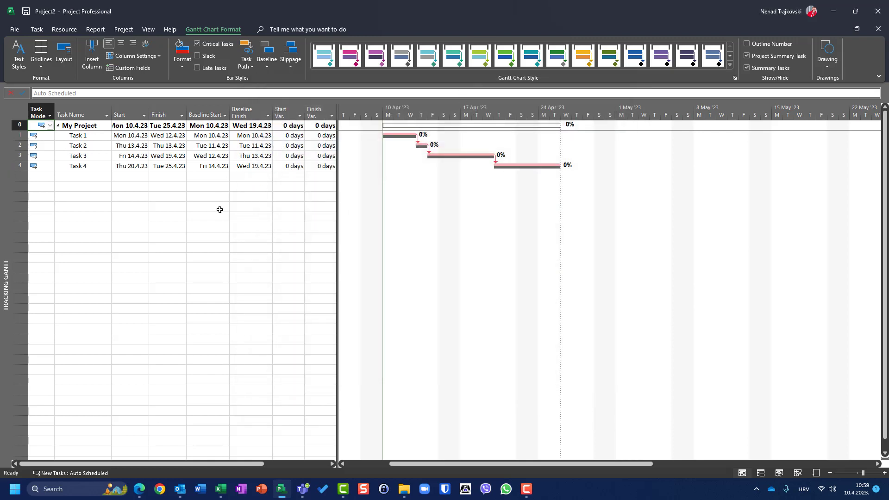